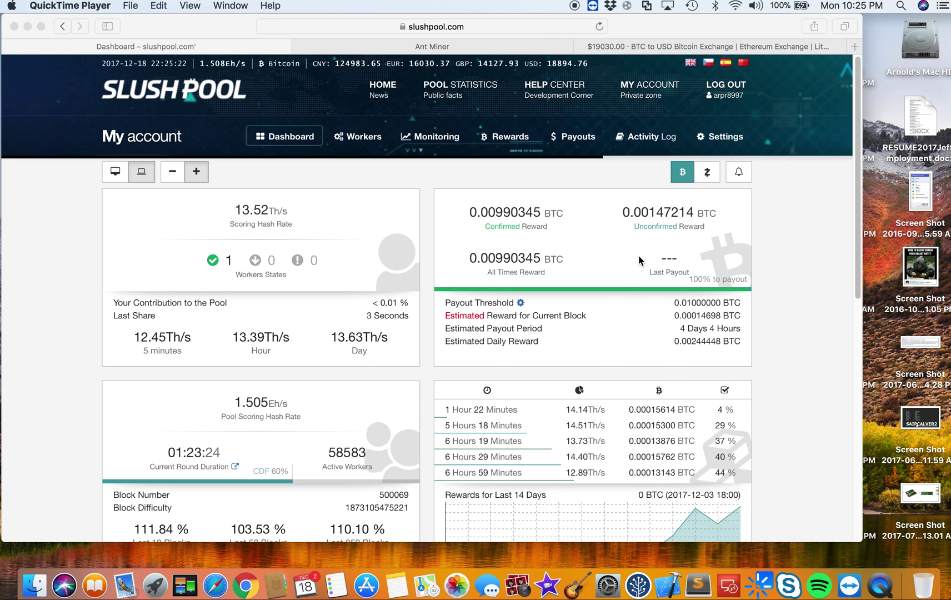
Launch Calculator from the launcher and enter the confirmed reward 0.00990345.
key("F4")
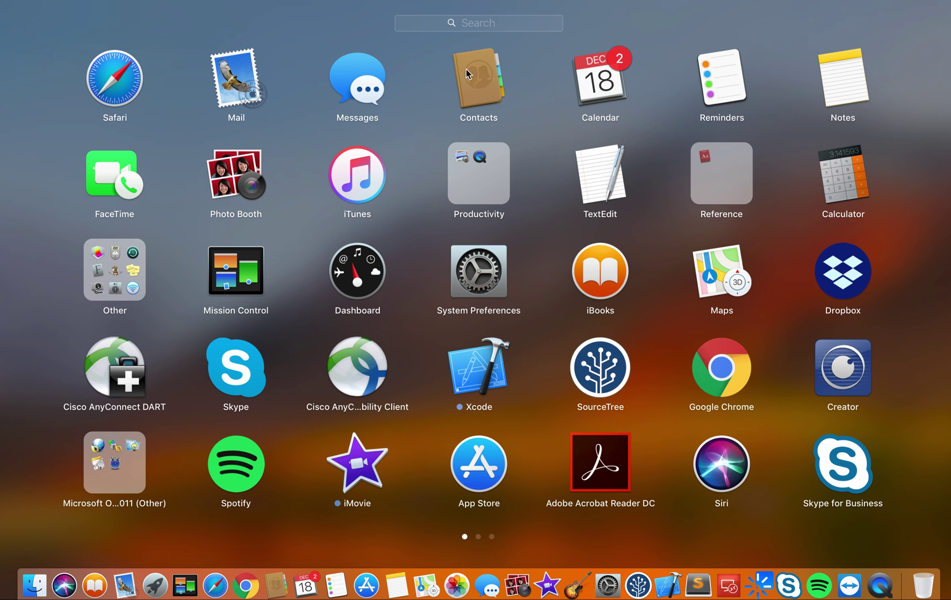
type("ca")
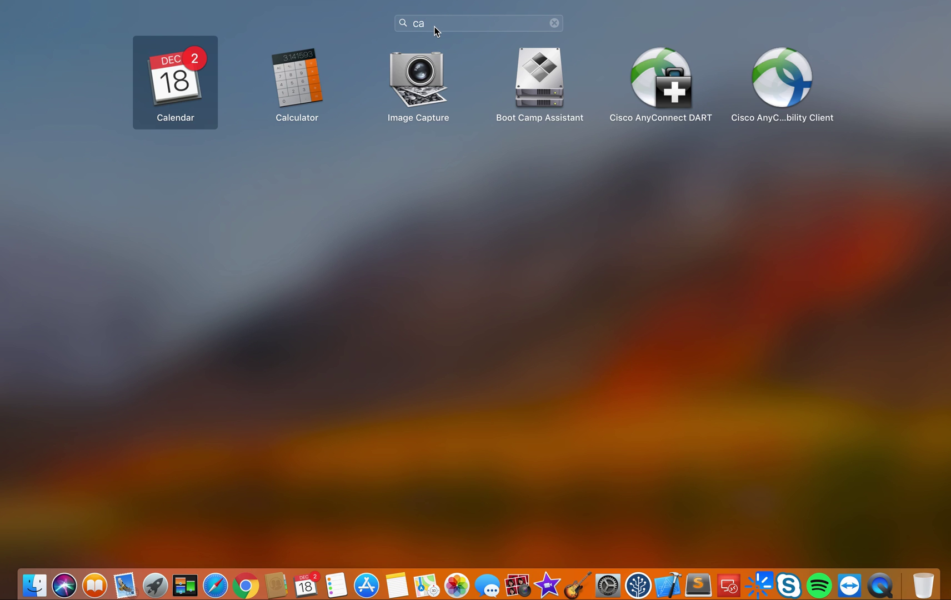
left_click(310, 79)
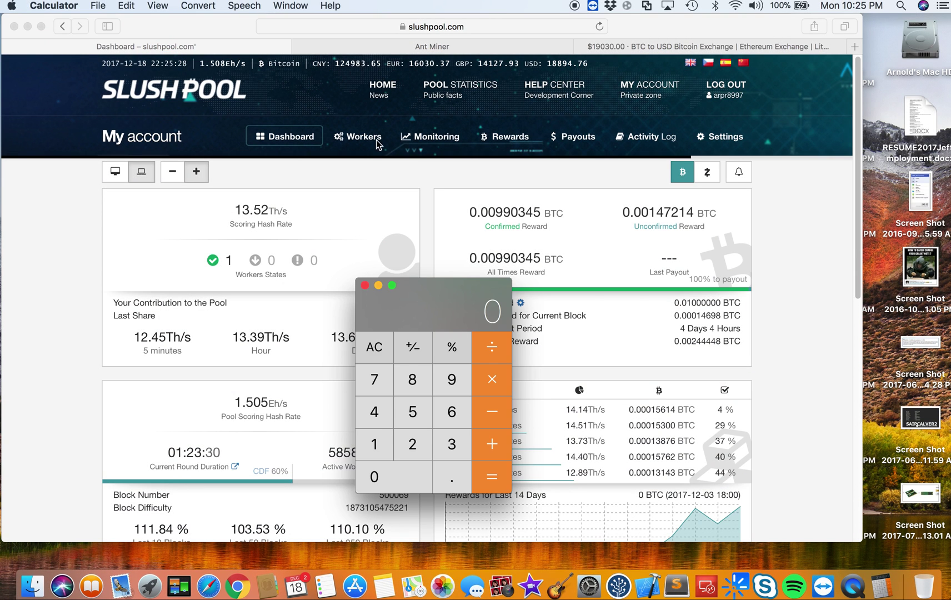
left_click(447, 481)
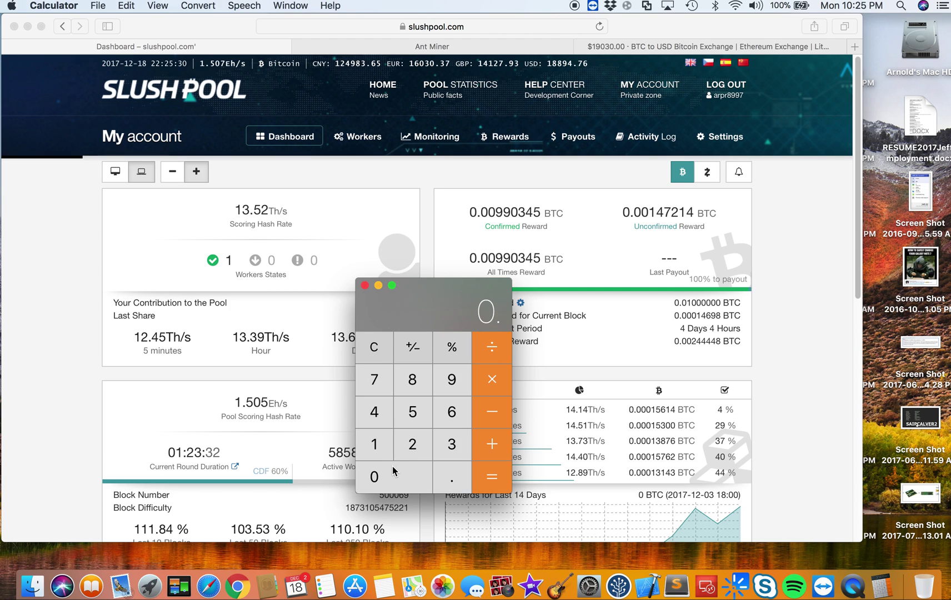
double_click(394, 475)
left_click(452, 379)
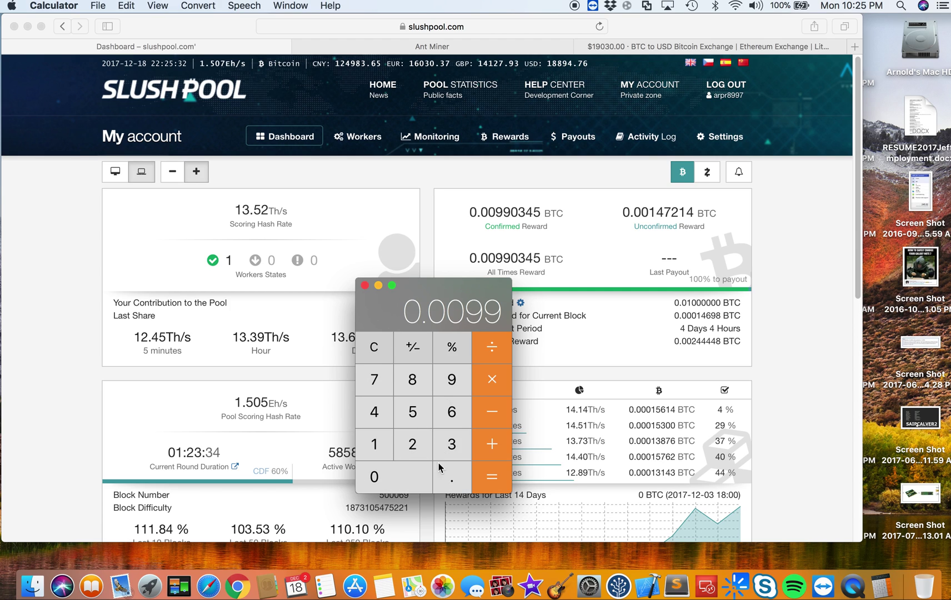
left_click(415, 475)
left_click(451, 444)
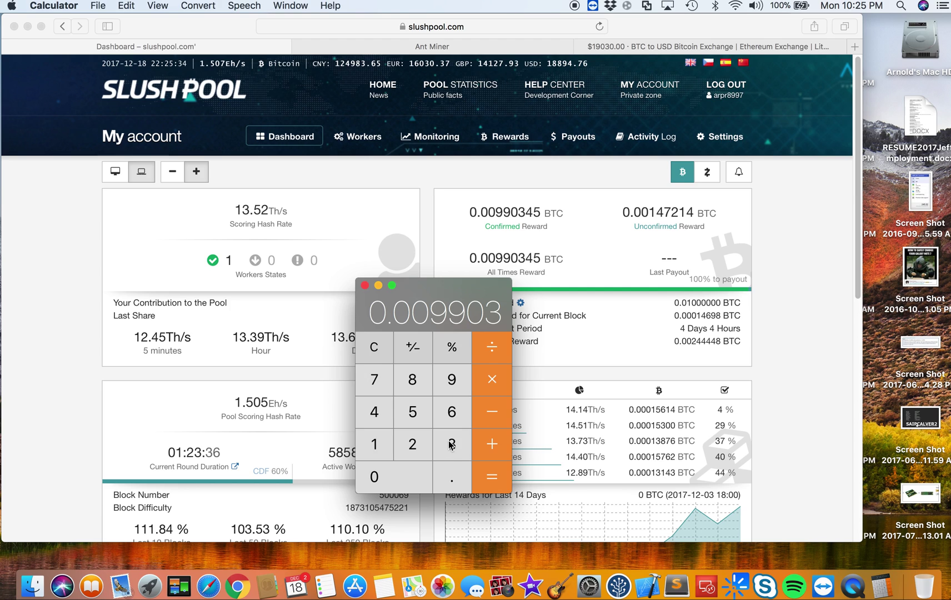
left_click(374, 411)
left_click(407, 413)
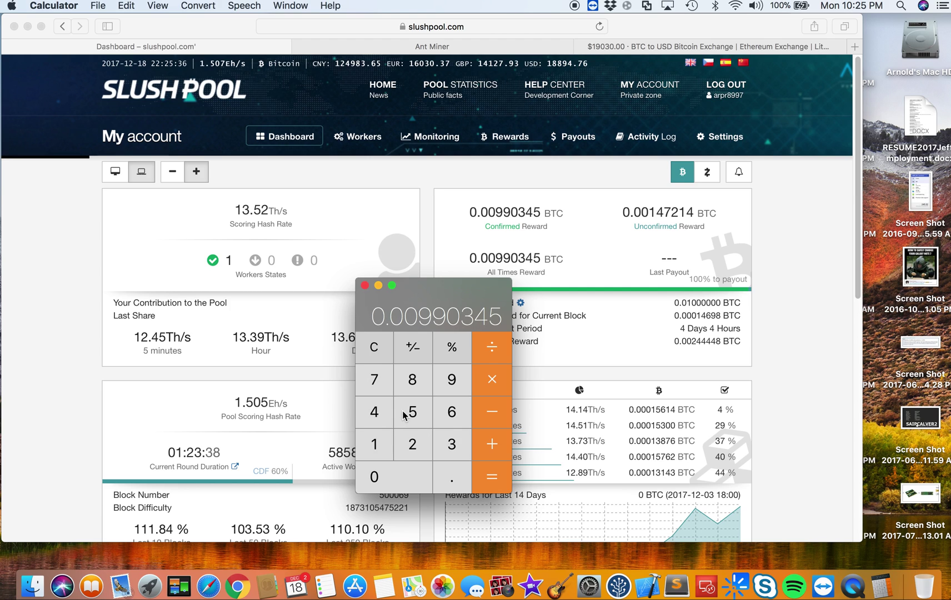
Add the unconfirmed reward 0.00147214 for a total of 0.01137559 BTC.
left_click(491, 444)
left_click(452, 479)
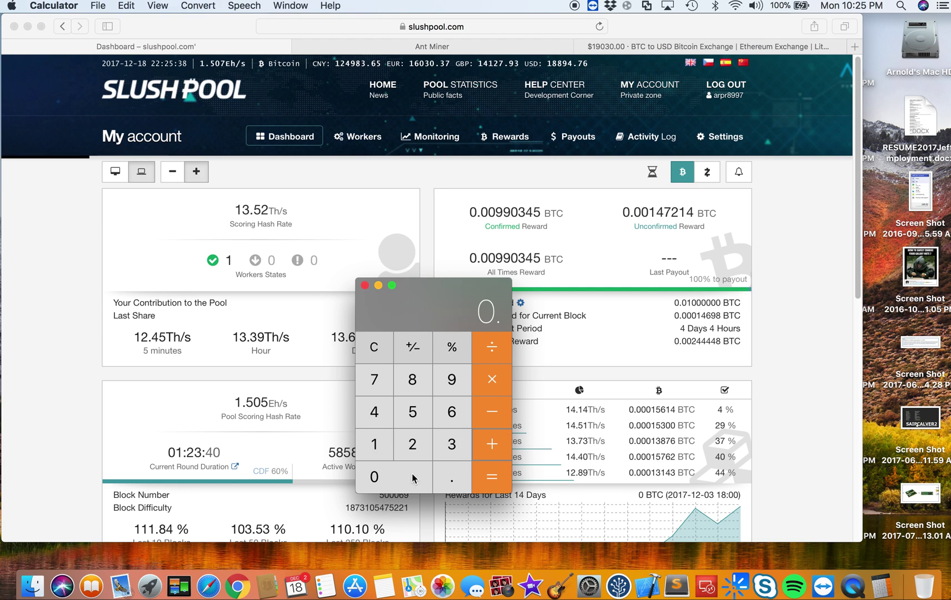
left_click(394, 473)
left_click(395, 473)
left_click(375, 444)
left_click(374, 411)
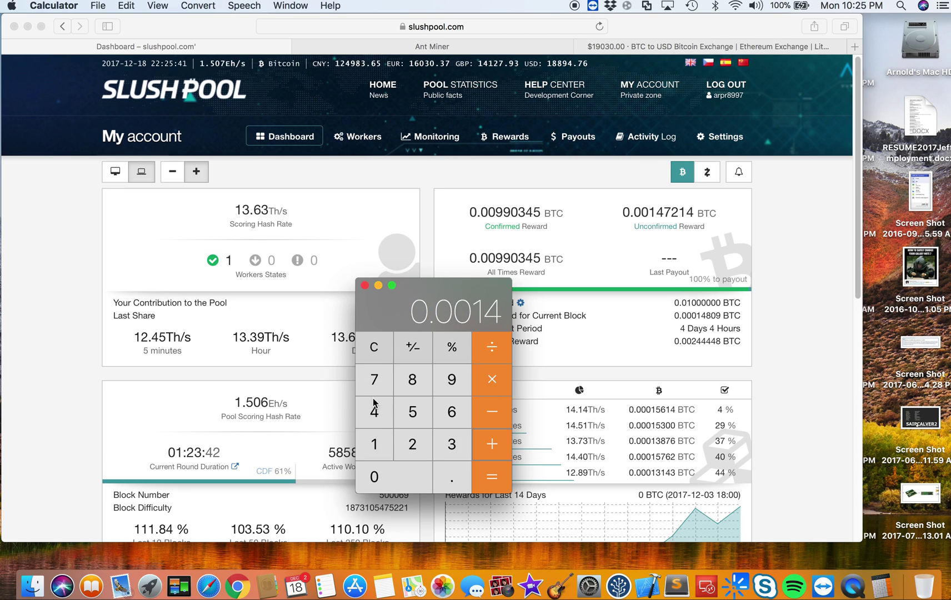
left_click(373, 380)
left_click(412, 444)
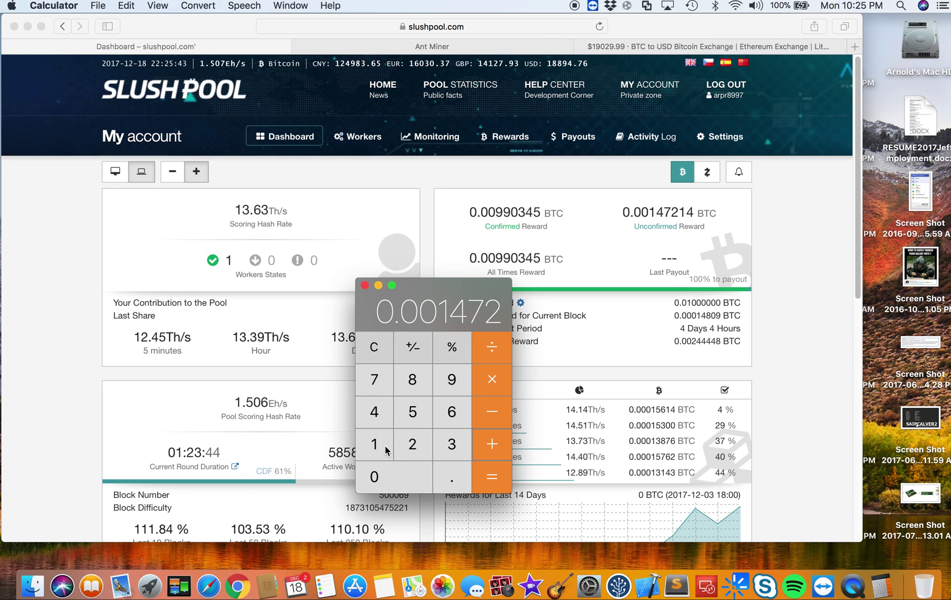
left_click(374, 444)
left_click(374, 416)
left_click(491, 477)
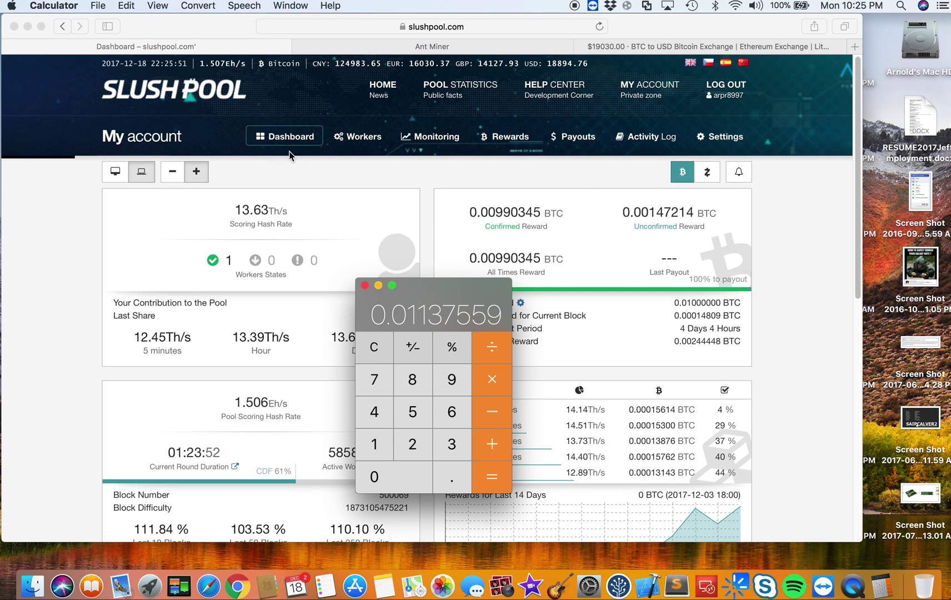
left_click(651, 50)
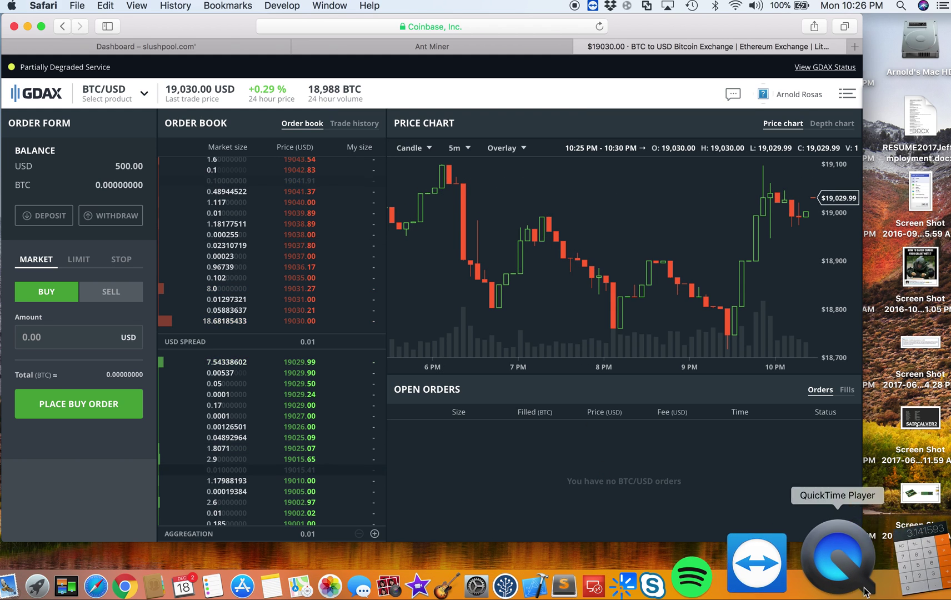
Multiply the 0.01137559 BTC total by 19030 to get 216.4774777 dollars.
left_click(838, 565)
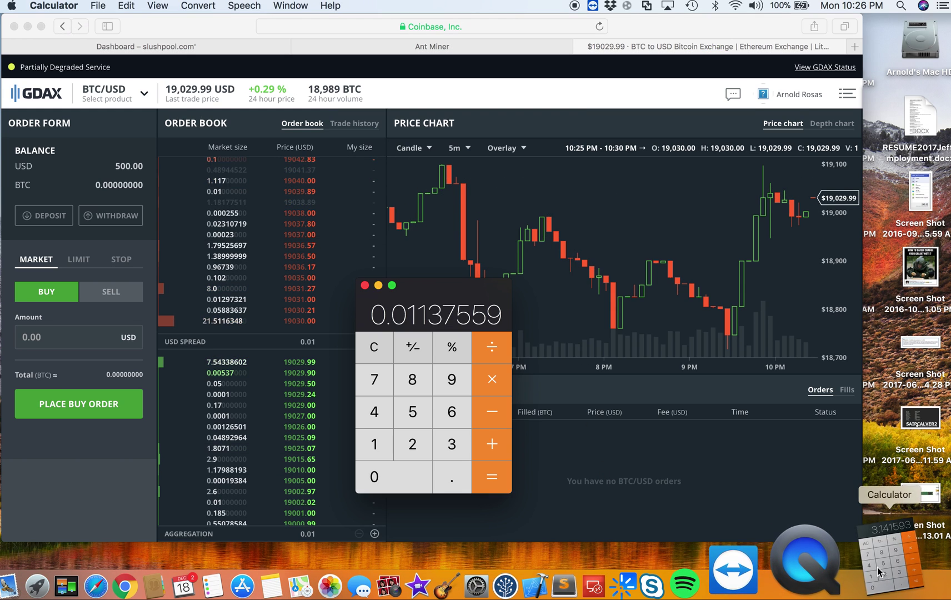
left_click(492, 379)
left_click(374, 444)
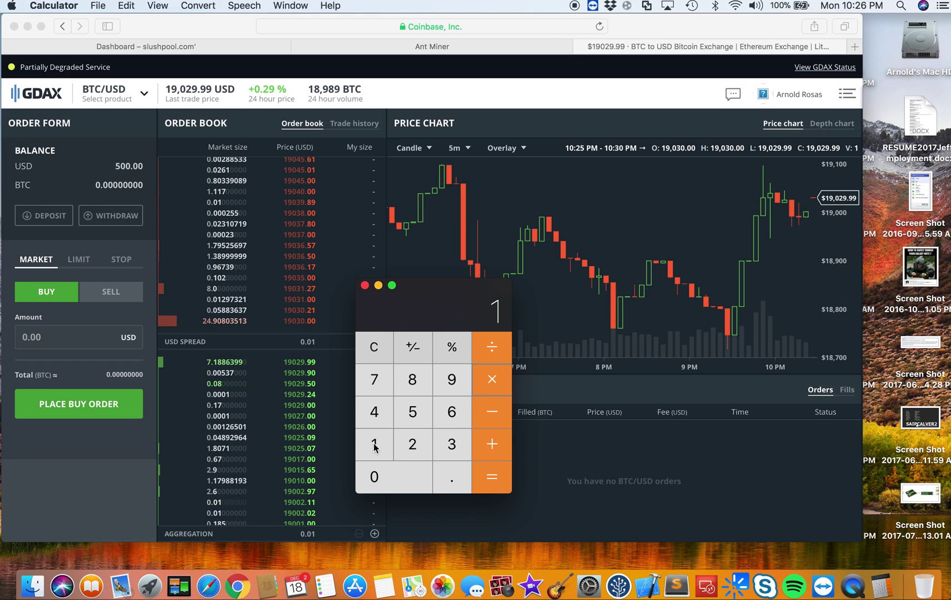
left_click(452, 379)
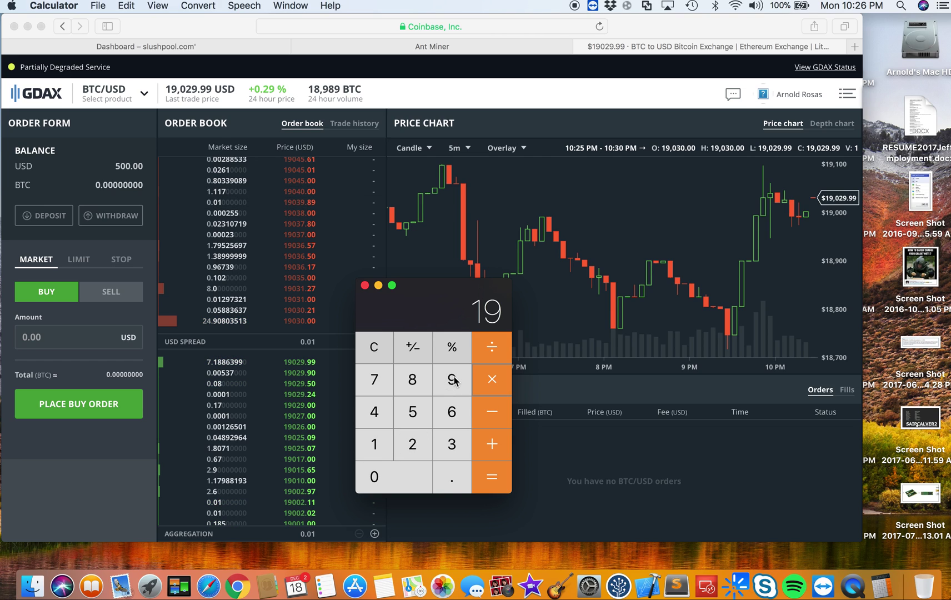
left_click(421, 477)
left_click(452, 444)
left_click(397, 471)
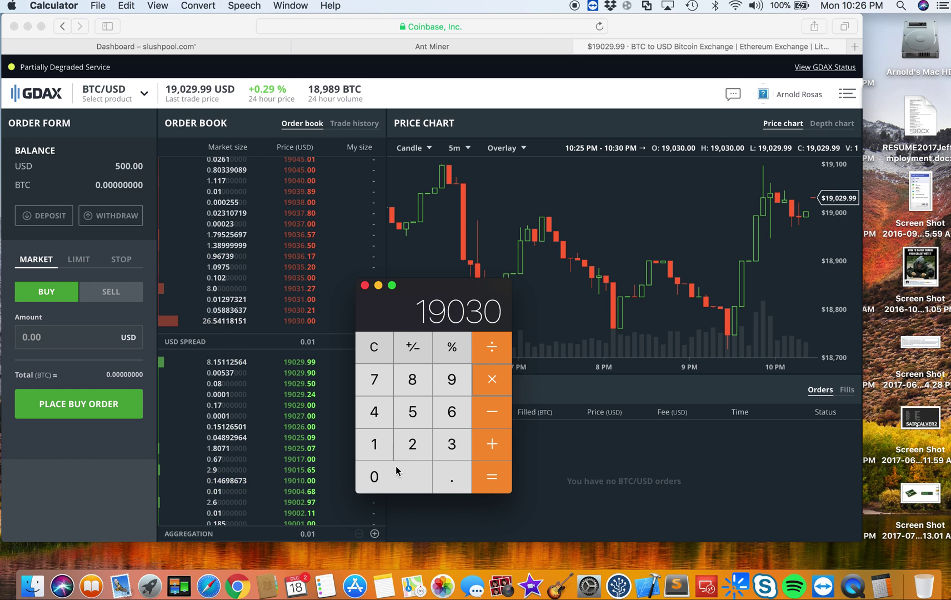
left_click(486, 479)
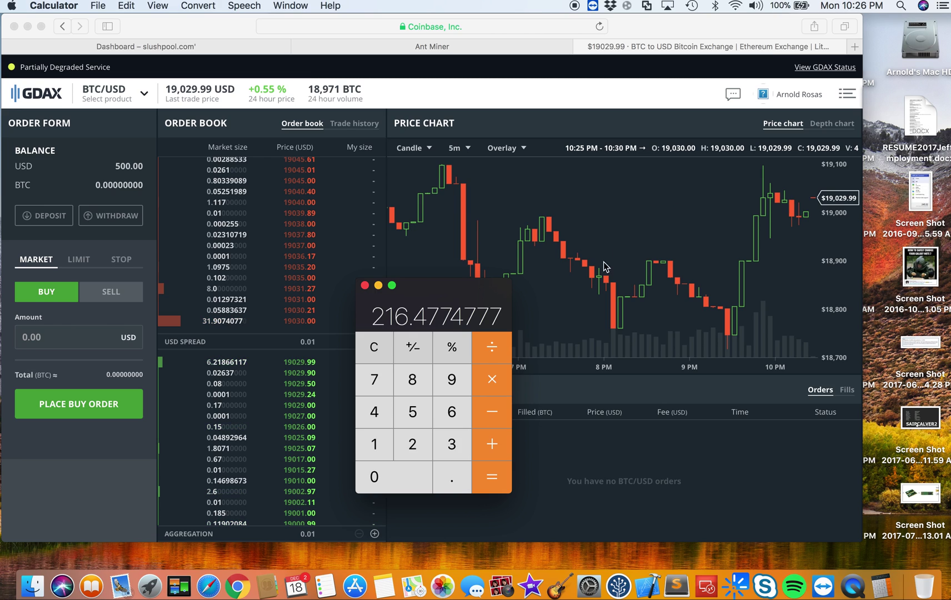
Divide the dollar value by 4 for a daily amount, then multiply by 30 days.
left_click(494, 349)
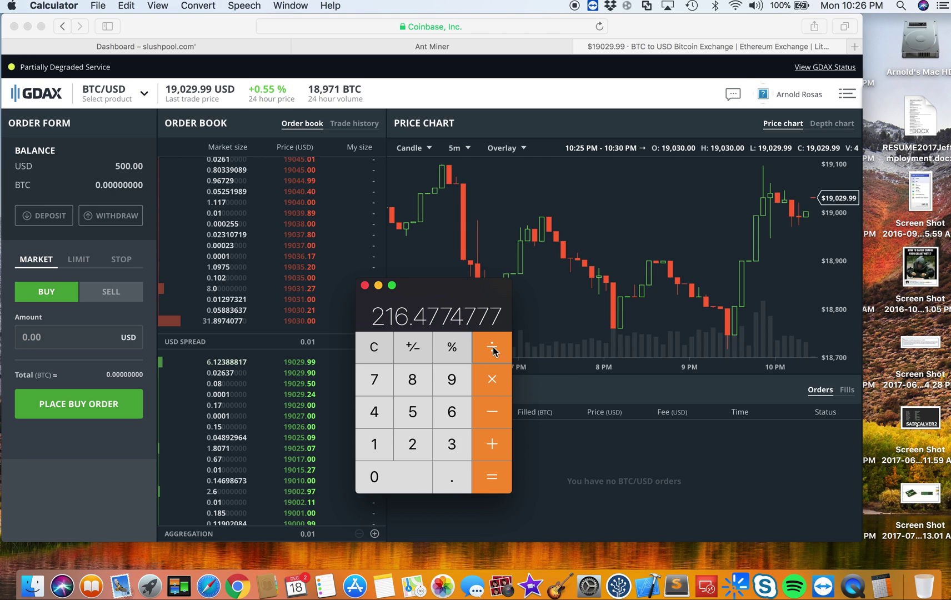
left_click(374, 412)
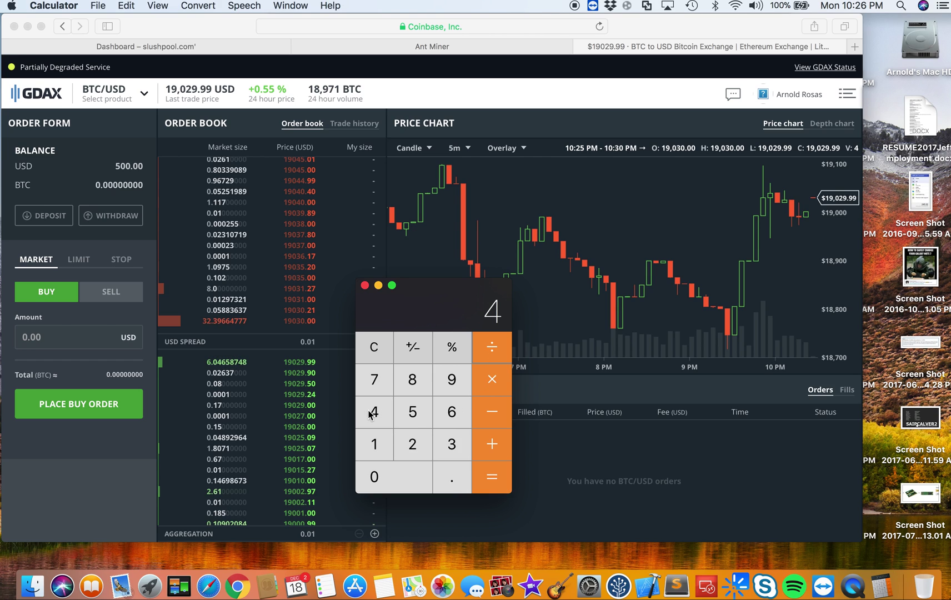
left_click(493, 479)
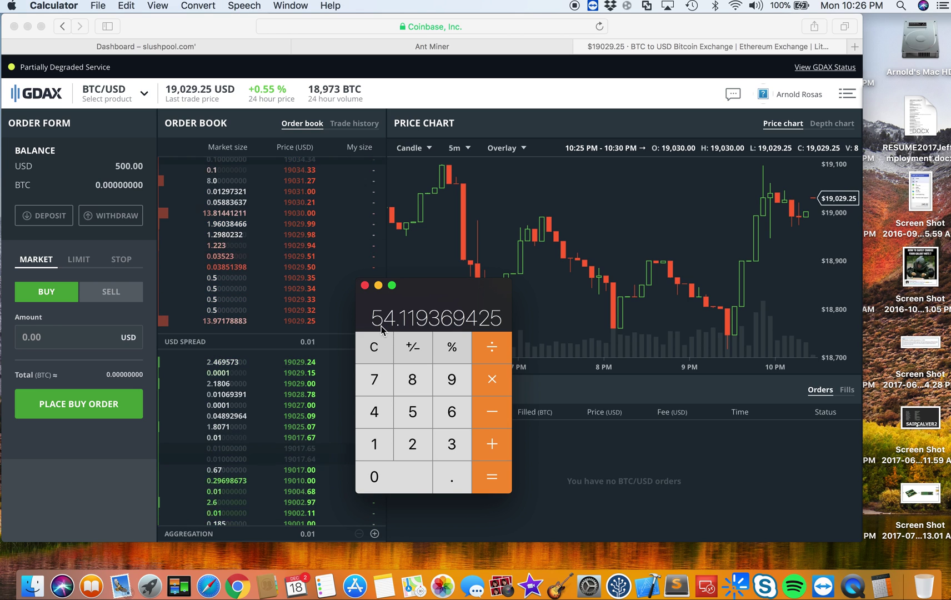
left_click(491, 380)
left_click(452, 443)
left_click(374, 476)
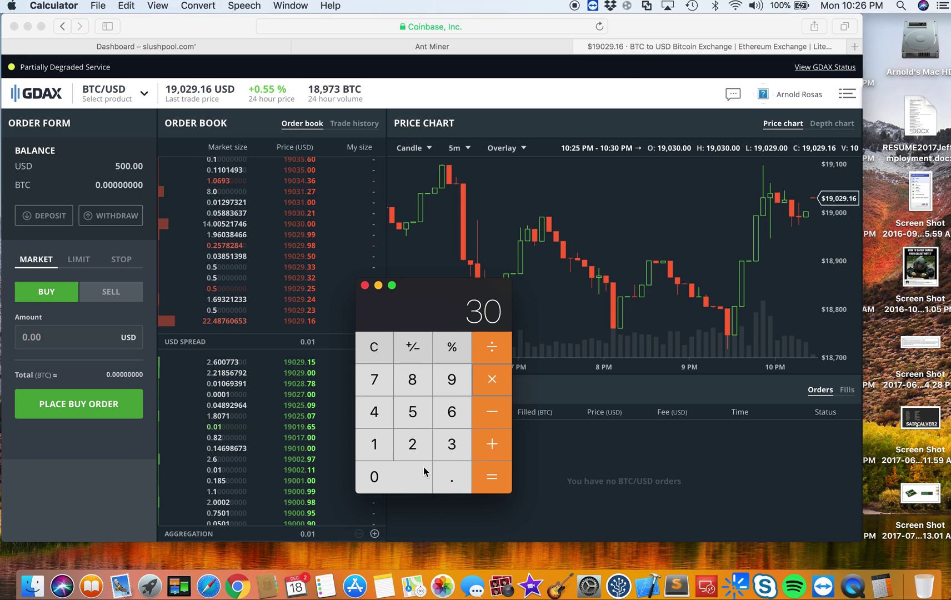
left_click(492, 477)
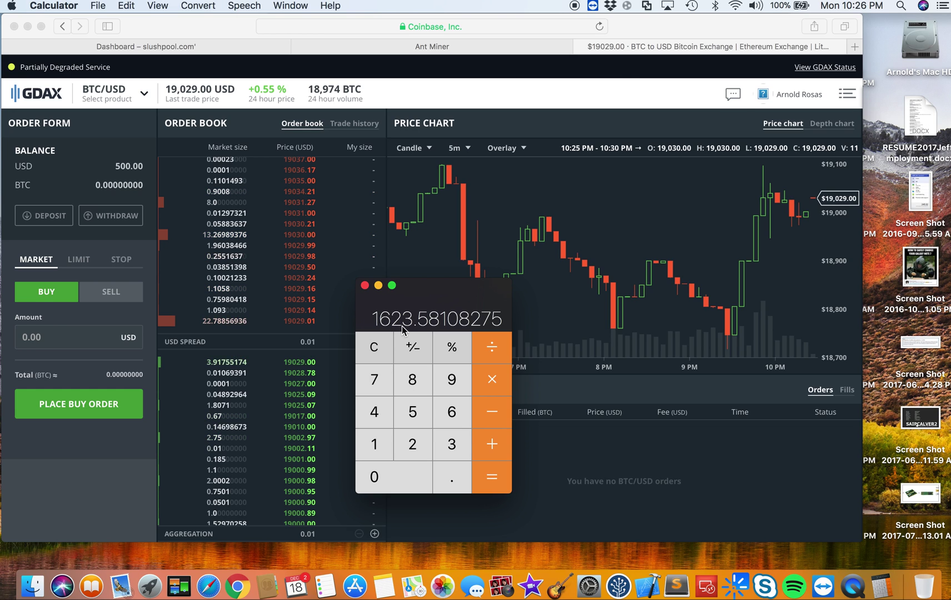
Multiply the monthly amount by 12 for a yearly projection of 19482.972993.
left_click(492, 379)
left_click(374, 444)
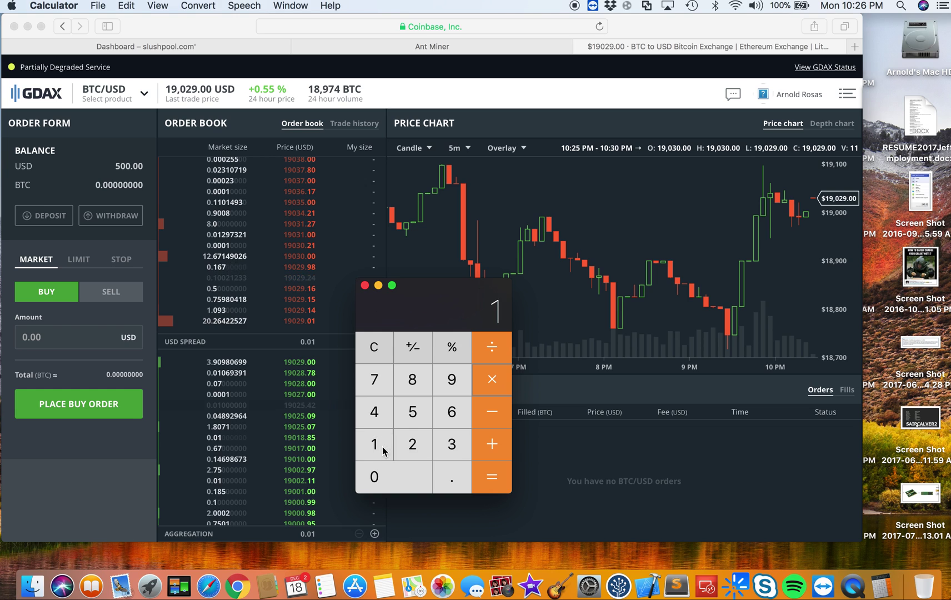
left_click(412, 444)
left_click(492, 477)
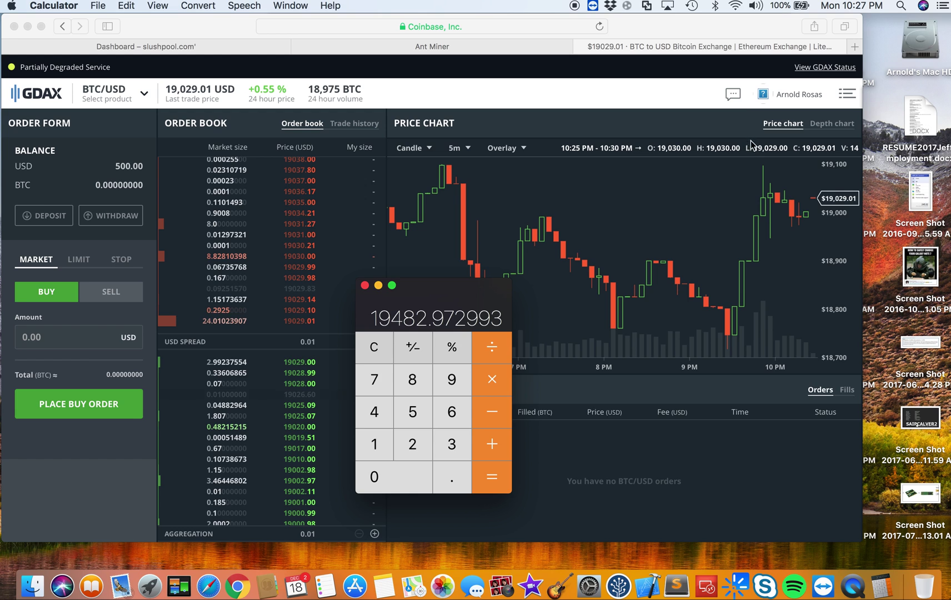
left_click(150, 47)
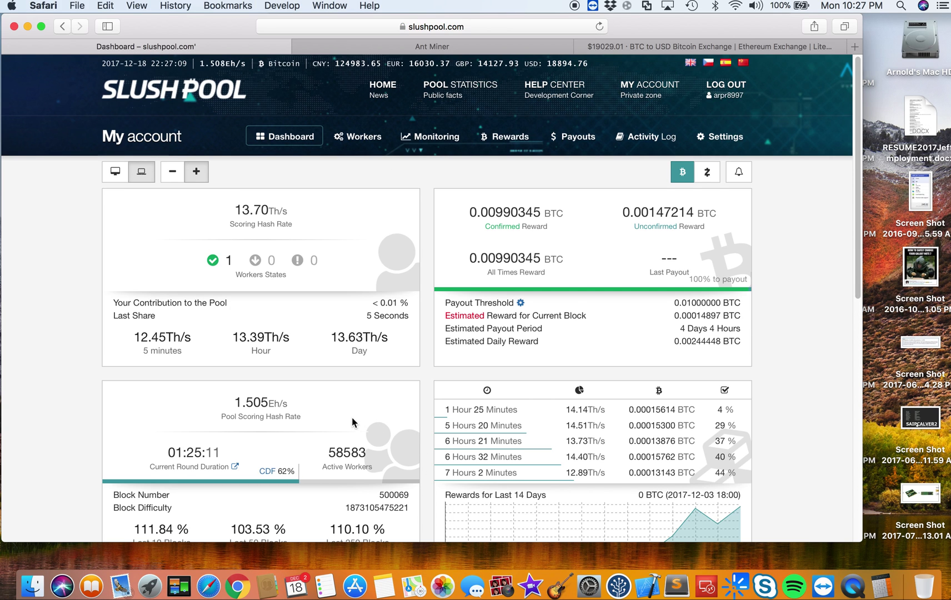
scroll(343, 412, "down", 2)
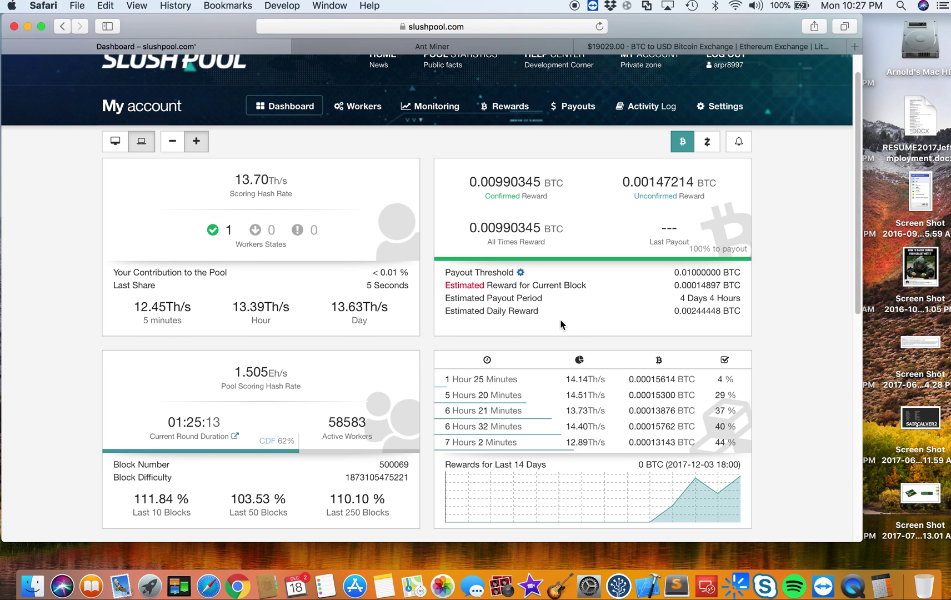
scroll(560, 322, "down", 1)
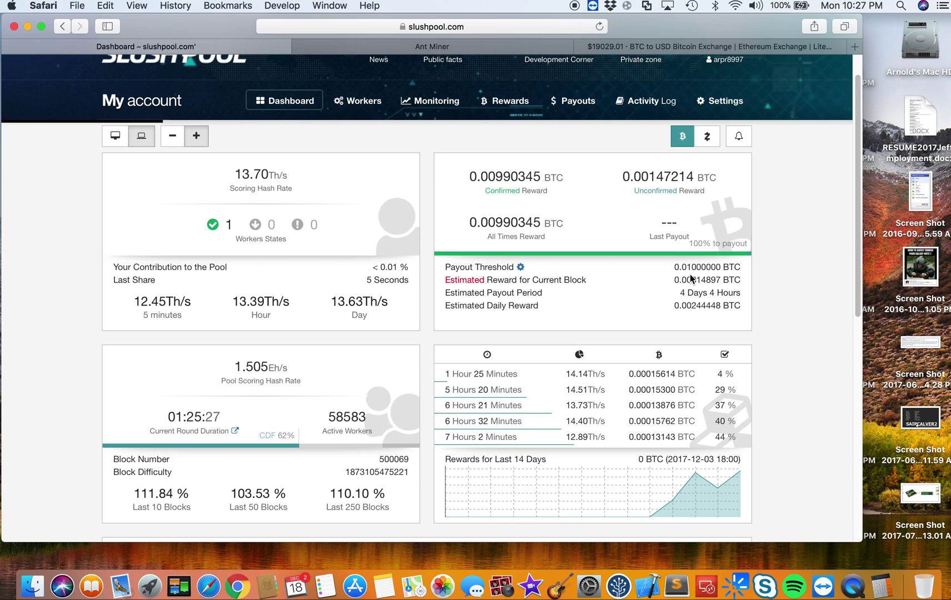
scroll(572, 316, "down", 4)
scroll(549, 326, "up", 1)
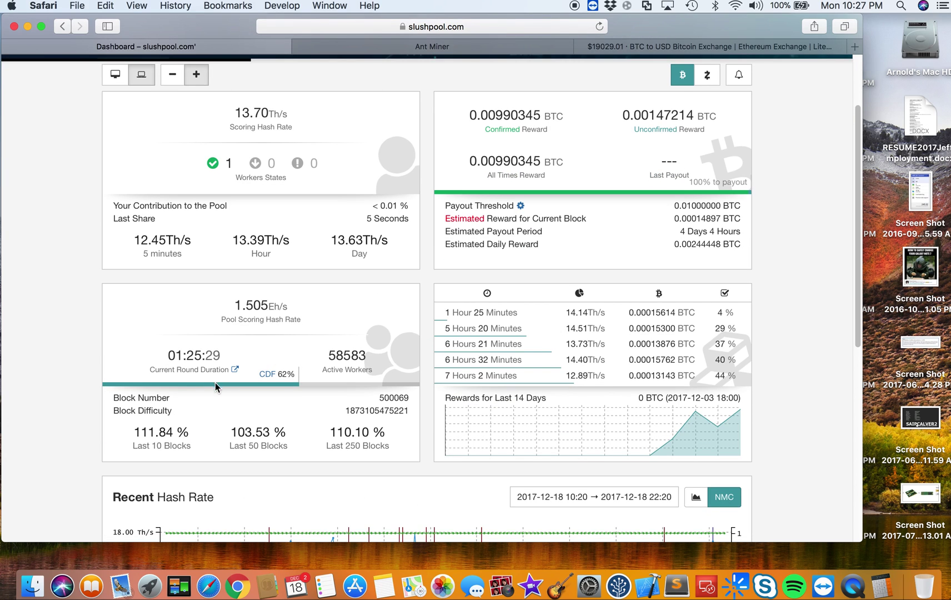
scroll(317, 388, "down", 1)
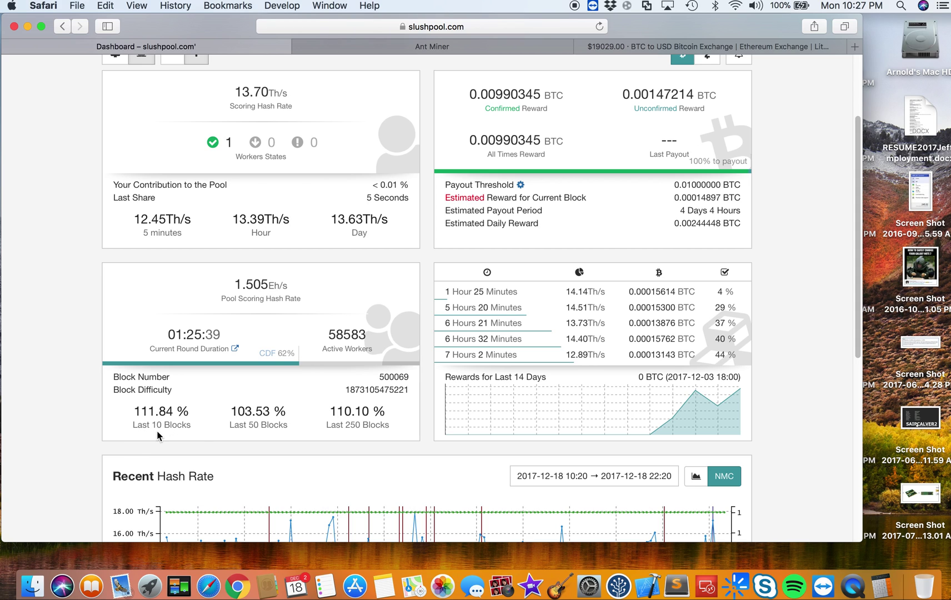
mouse_move(357, 438)
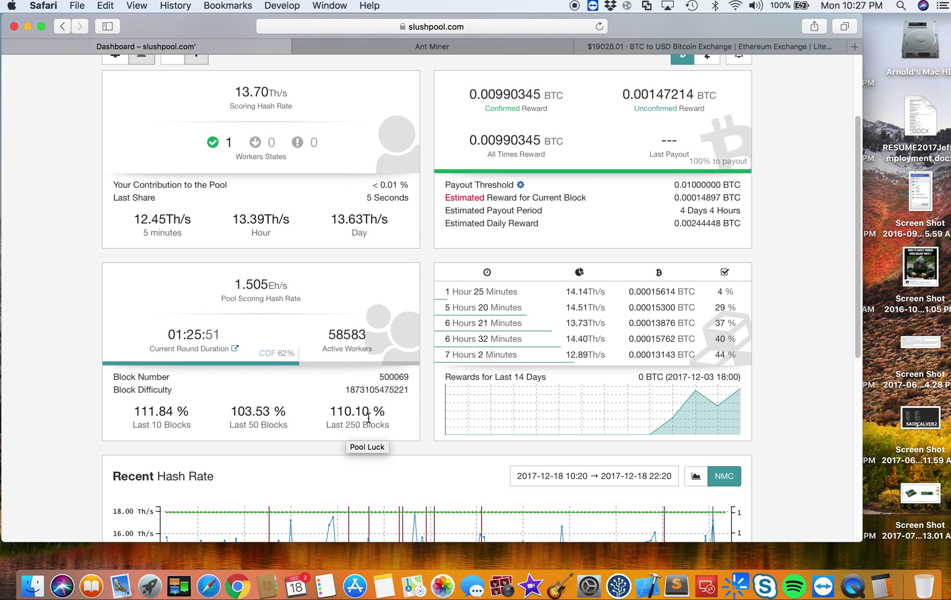
scroll(546, 476, "up", 1)
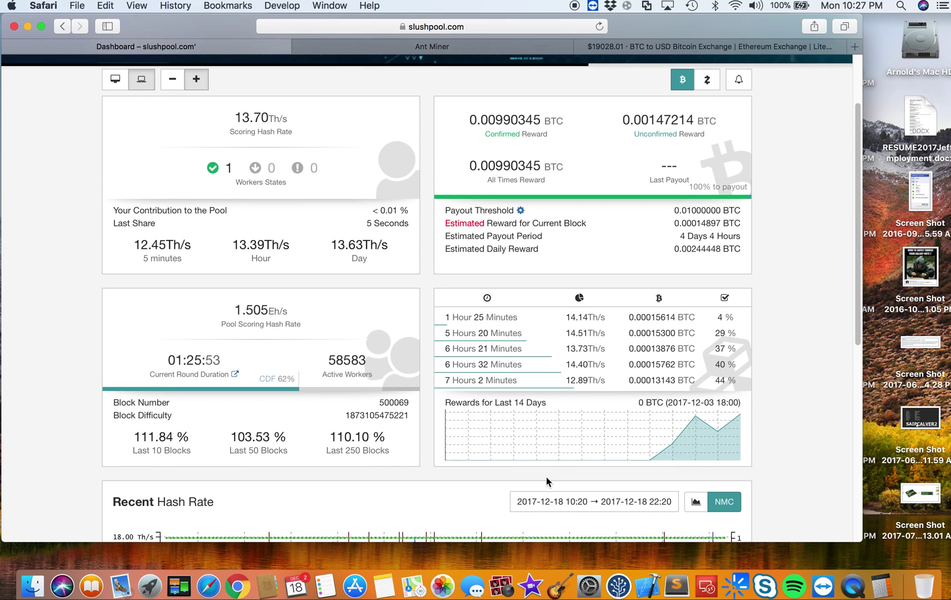